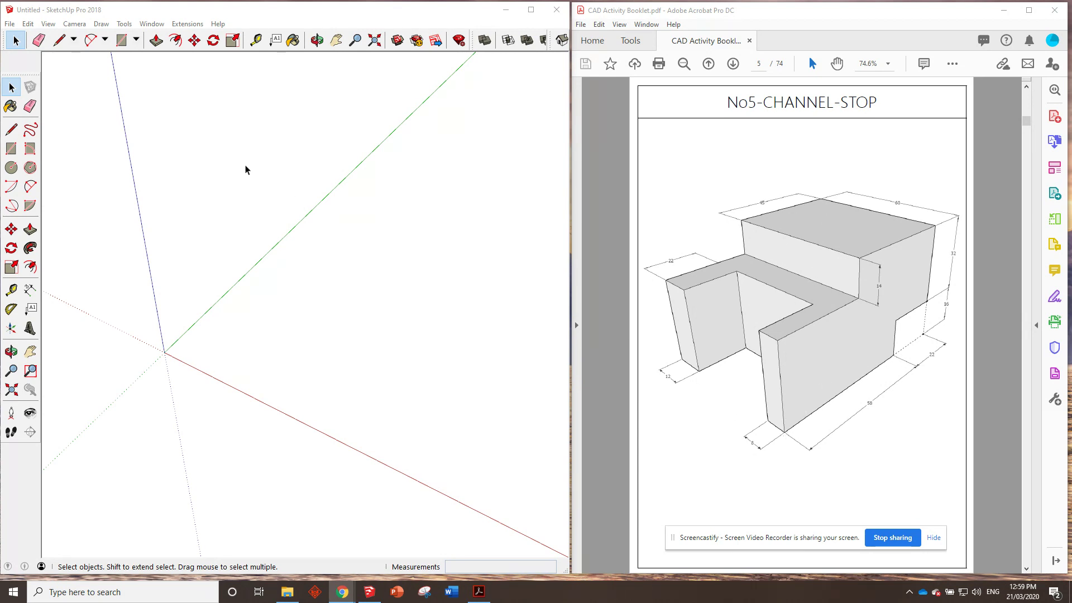
- Draw a 60 by 80 rectangle from the axes origin and zoom in on it
click(121, 40)
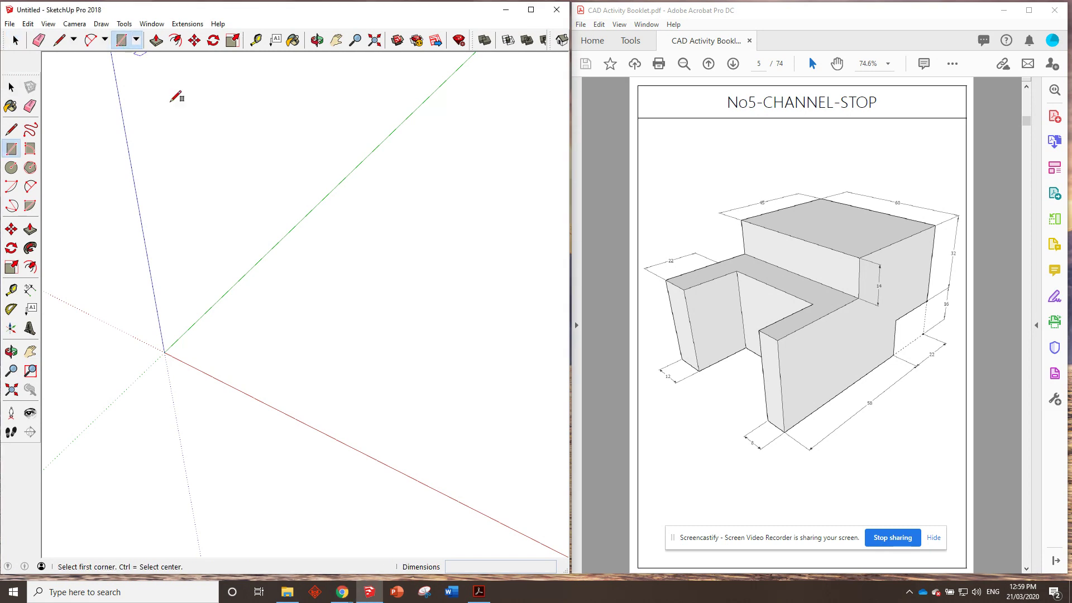
click(164, 353)
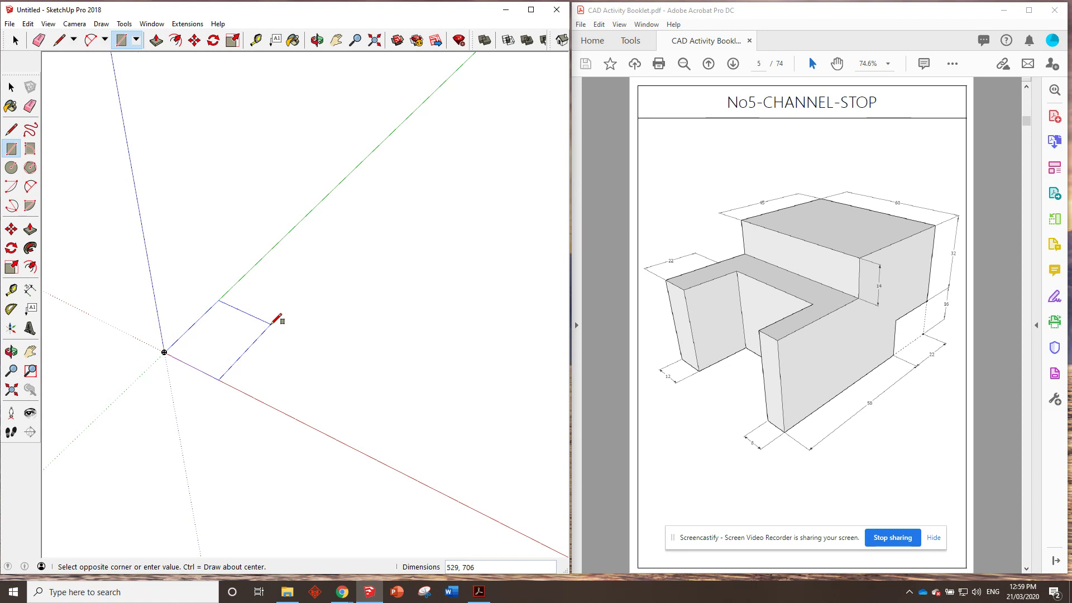
text(60,80)
key(Return)
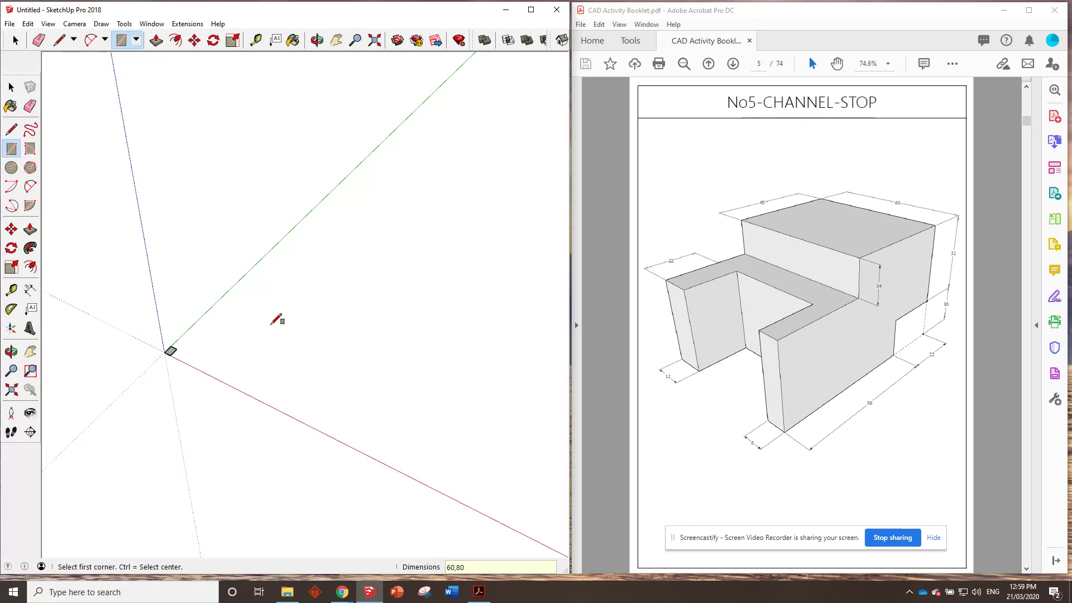
scroll(166, 350, up, 3)
scroll(166, 350, up, 5)
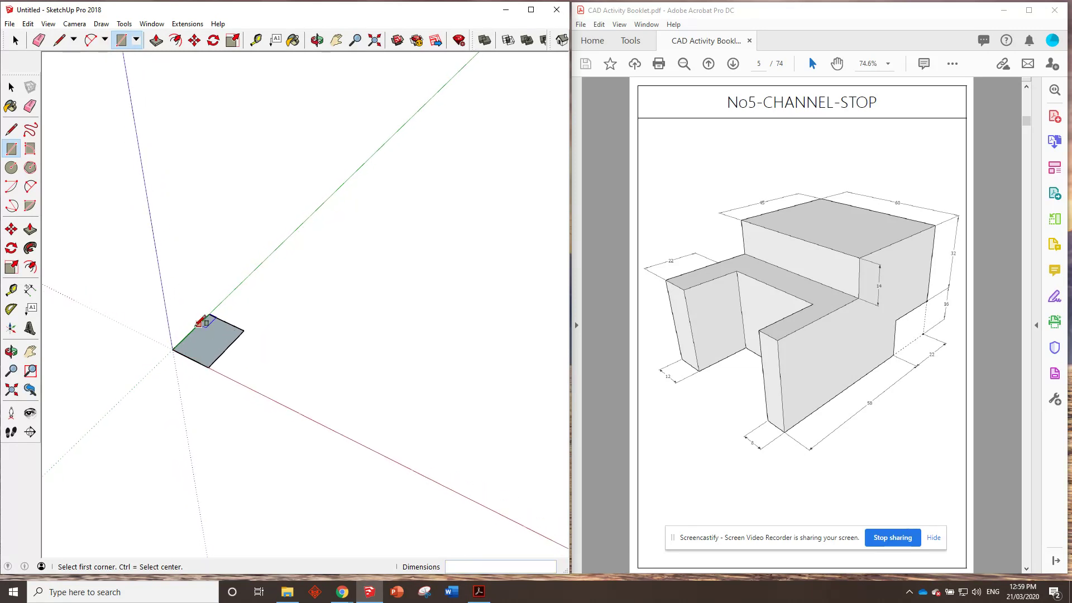
middle_drag(227, 346, 240, 297)
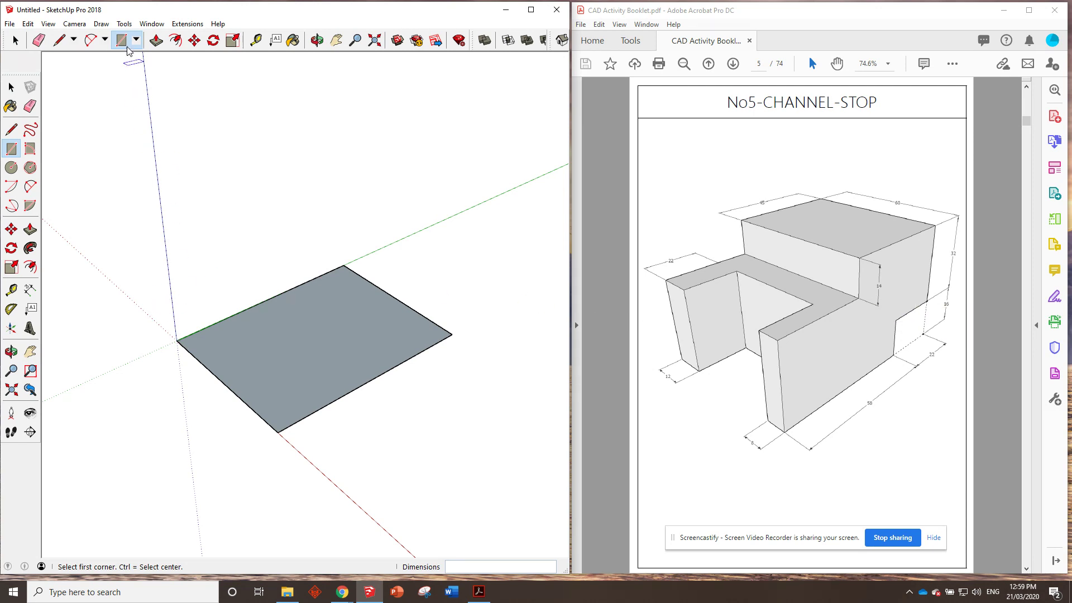
click(157, 40)
- Pull the 60 by 80 rectangle up 48 into a solid block and view it
drag(328, 325, 328, 258)
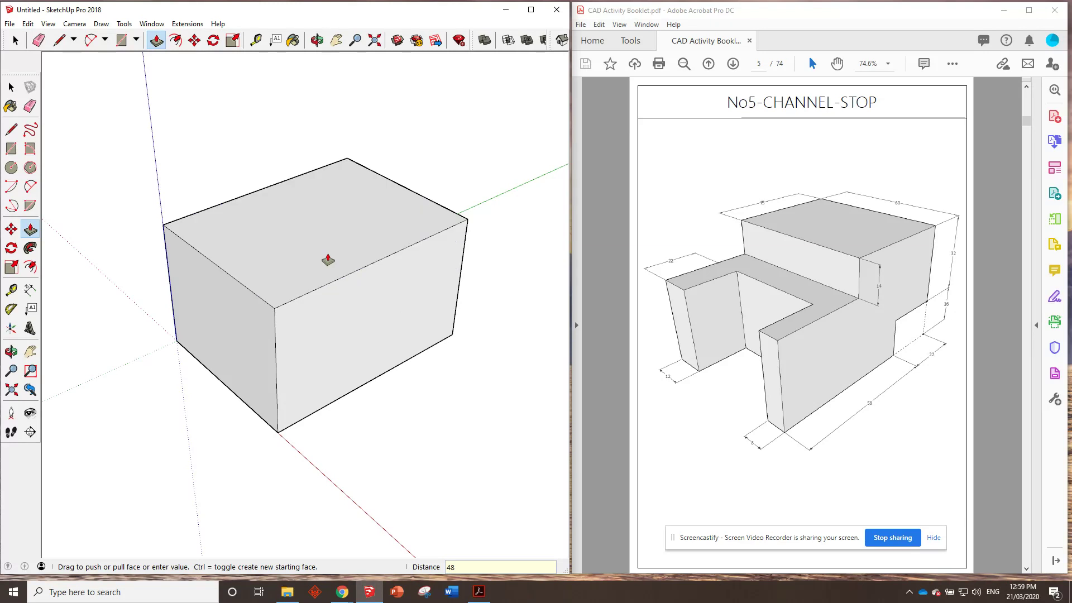
middle_drag(364, 300, 394, 301)
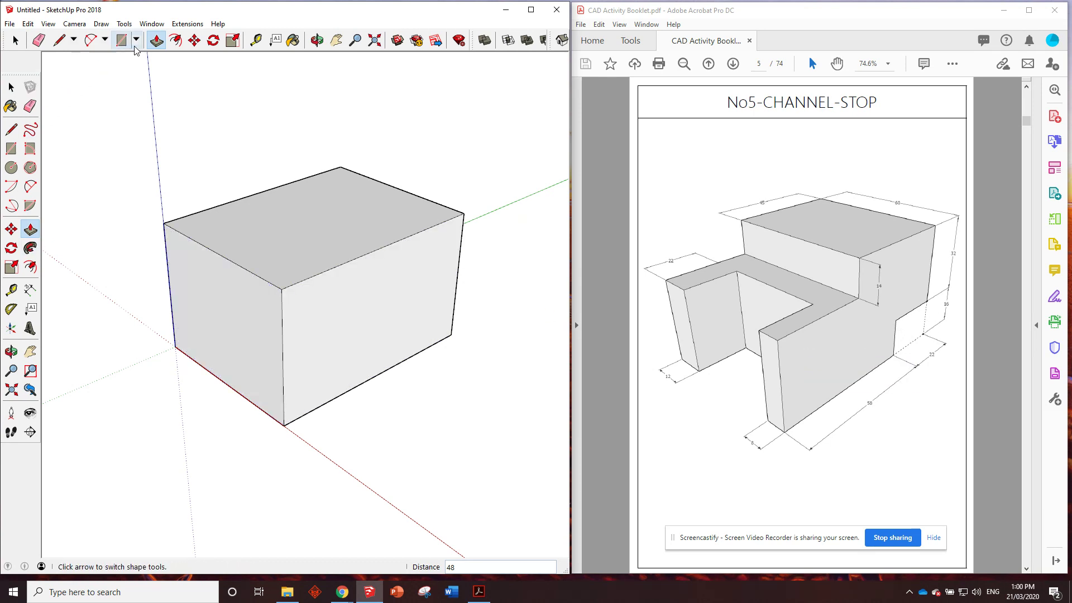
- Draw a 22 by 16 rectangle from the bottom-right corner of the box's side face
click(121, 40)
click(452, 334)
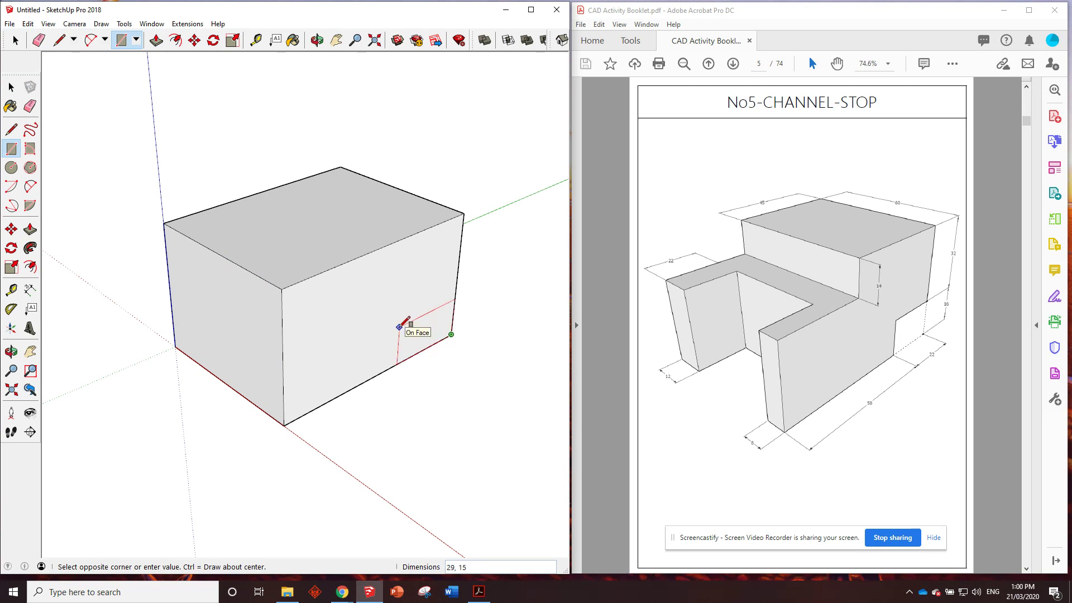
key(Return)
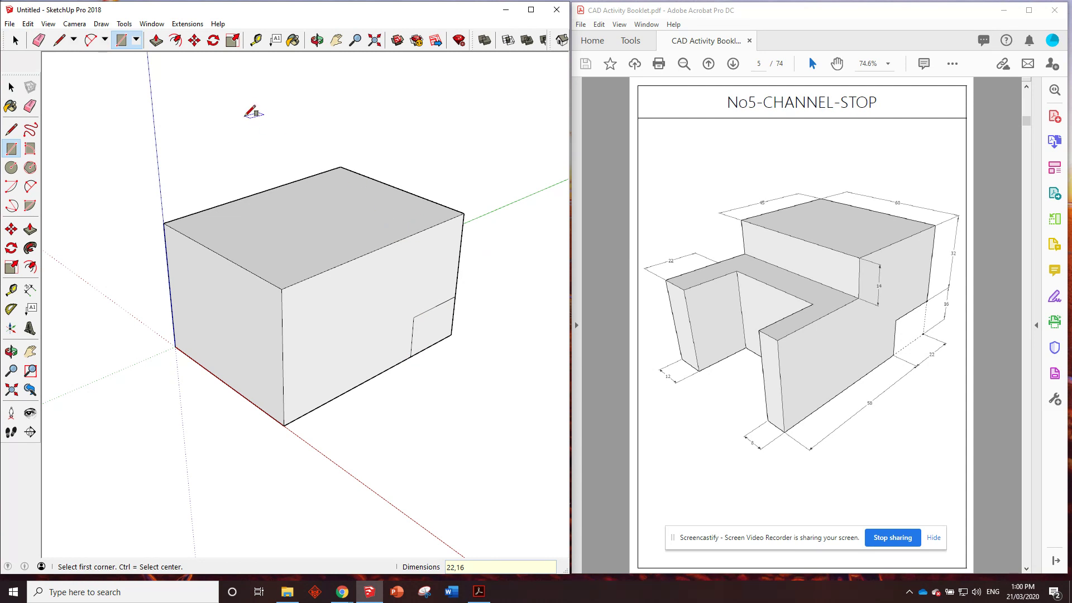
click(158, 41)
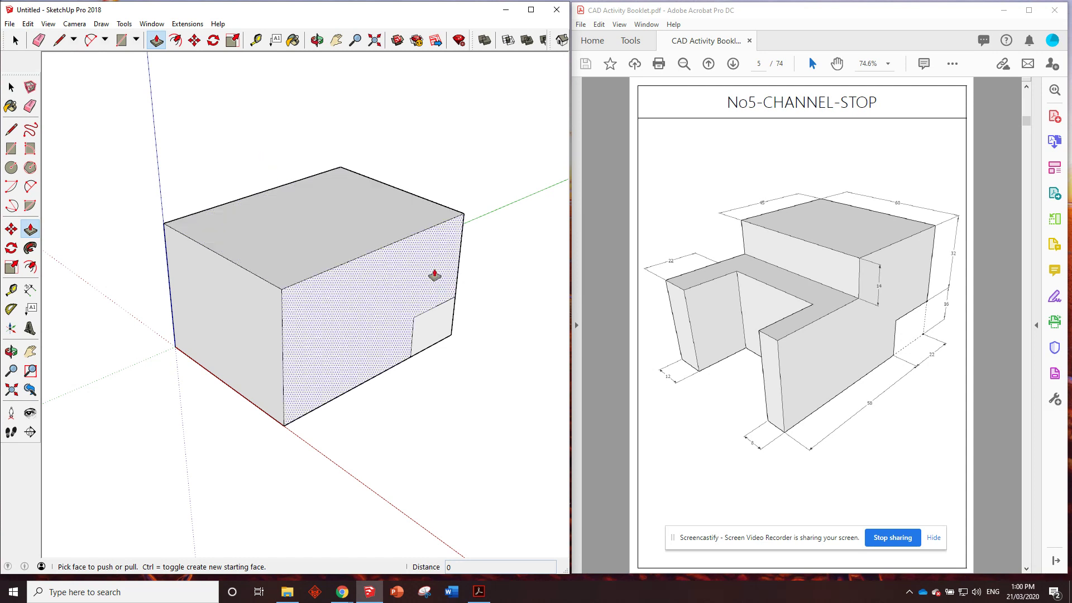
- Push the 22 by 16 corner rectangle 60 through the box, orbiting to check the notch
click(436, 333)
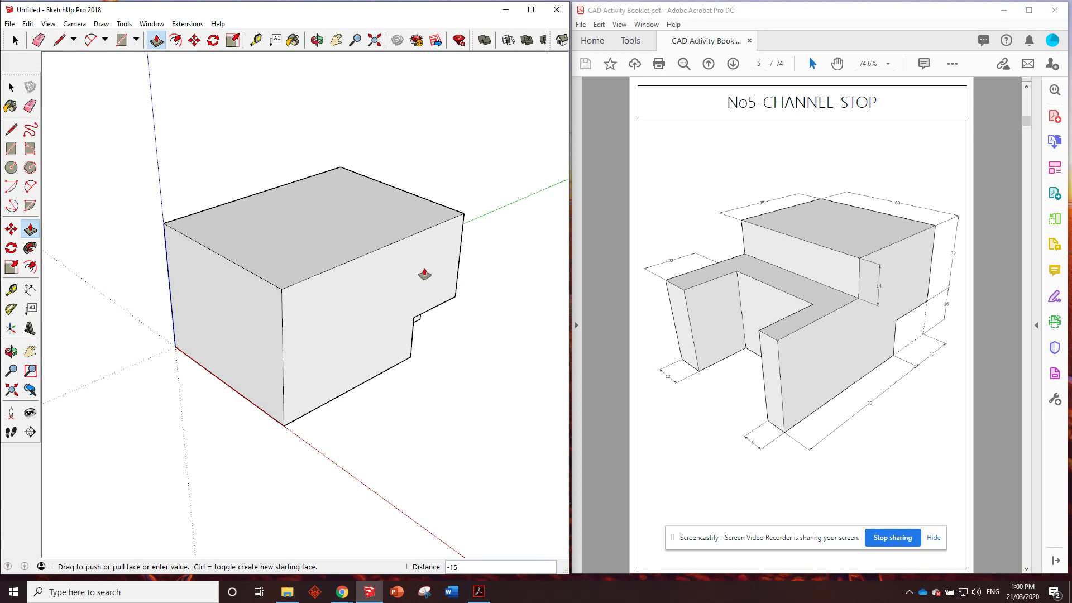
mouse_move(441, 303)
middle_down()
mouse_move(421, 278)
mouse_move(311, 285)
middle_up()
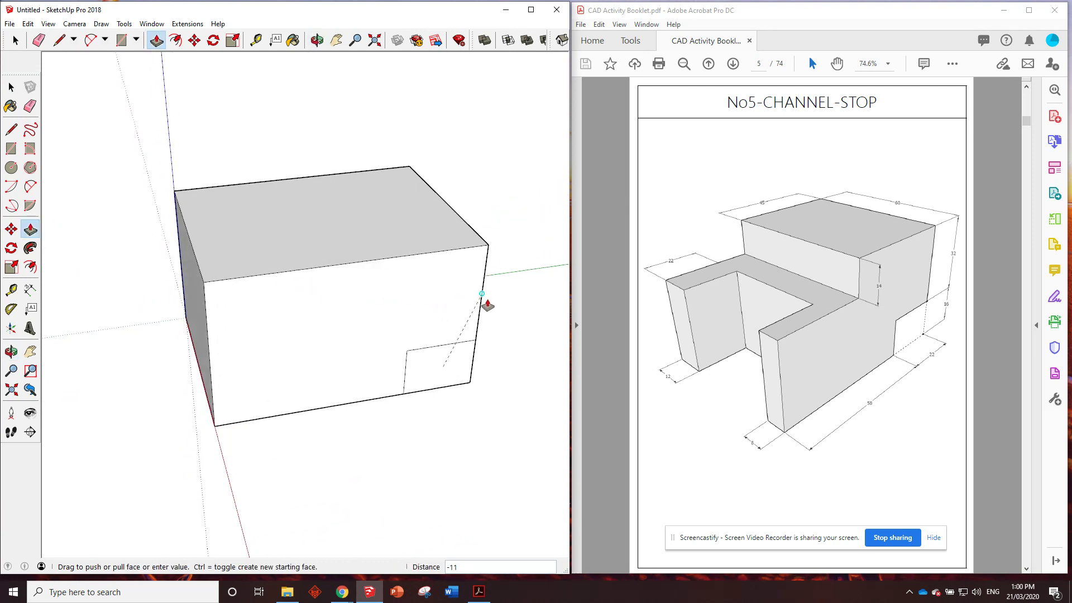
mouse_move(486, 303)
middle_down()
mouse_move(336, 294)
mouse_move(419, 340)
mouse_move(427, 329)
mouse_move(302, 242)
mouse_move(350, 337)
middle_up()
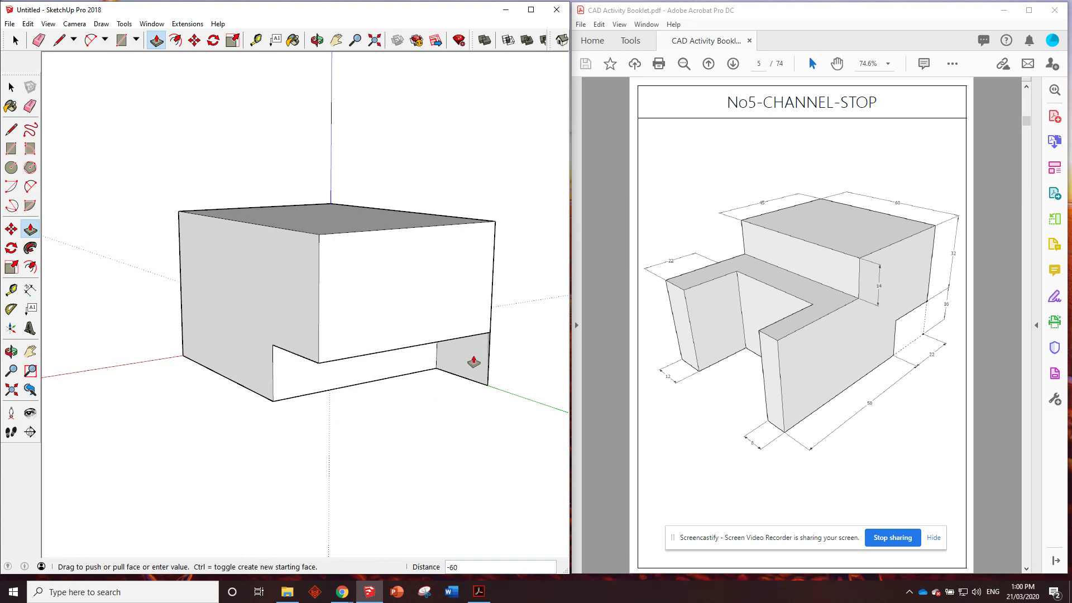
click(506, 352)
mouse_move(360, 258)
middle_down()
mouse_move(498, 292)
mouse_move(296, 271)
mouse_move(412, 242)
middle_up()
click(444, 216)
click(444, 217)
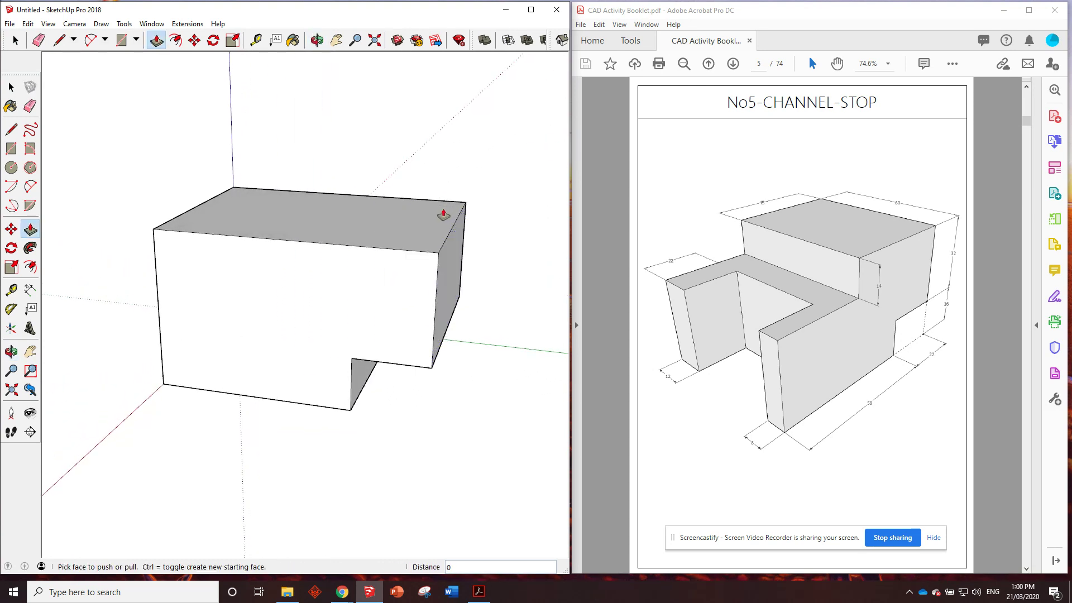
mouse_move(246, 307)
middle_down()
mouse_move(470, 319)
mouse_move(330, 284)
mouse_move(387, 313)
mouse_move(362, 277)
middle_up()
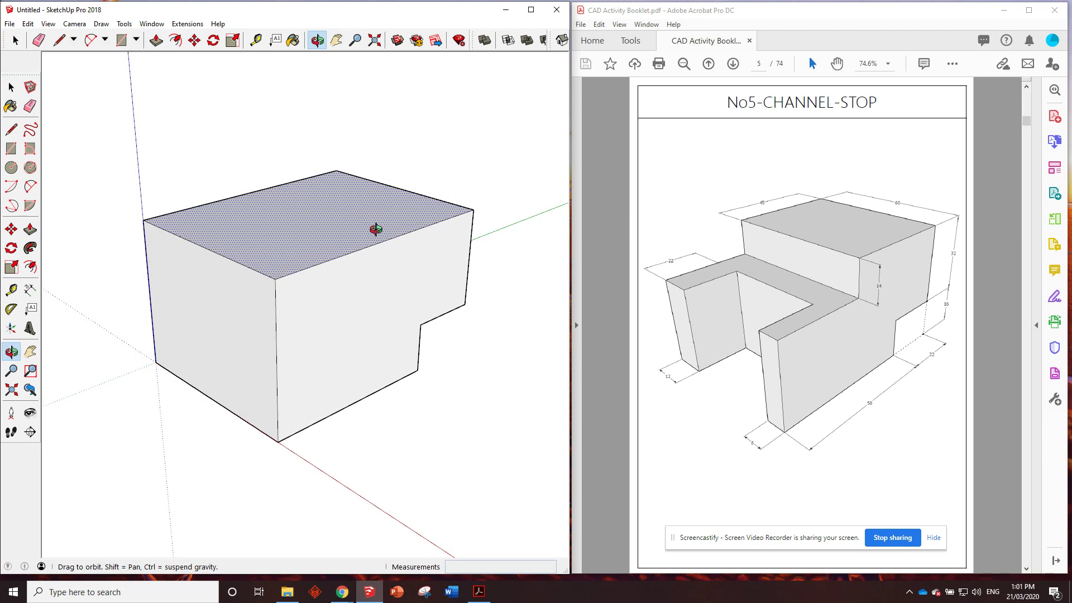
- Place a Tape Measure guide 45 along the box's top edge
middle_drag(371, 227, 424, 229)
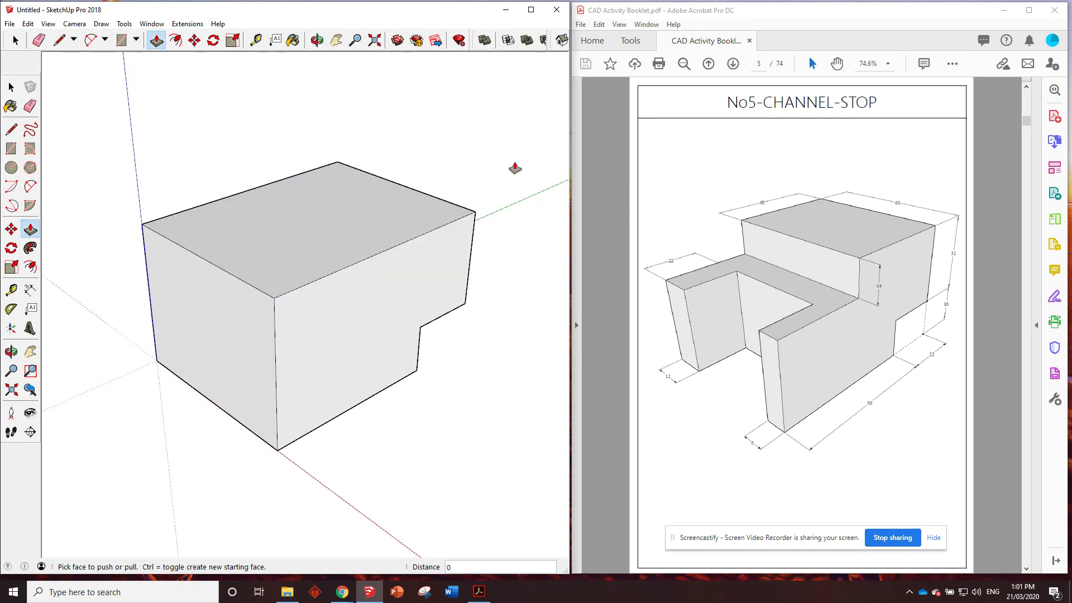
click(256, 40)
click(337, 162)
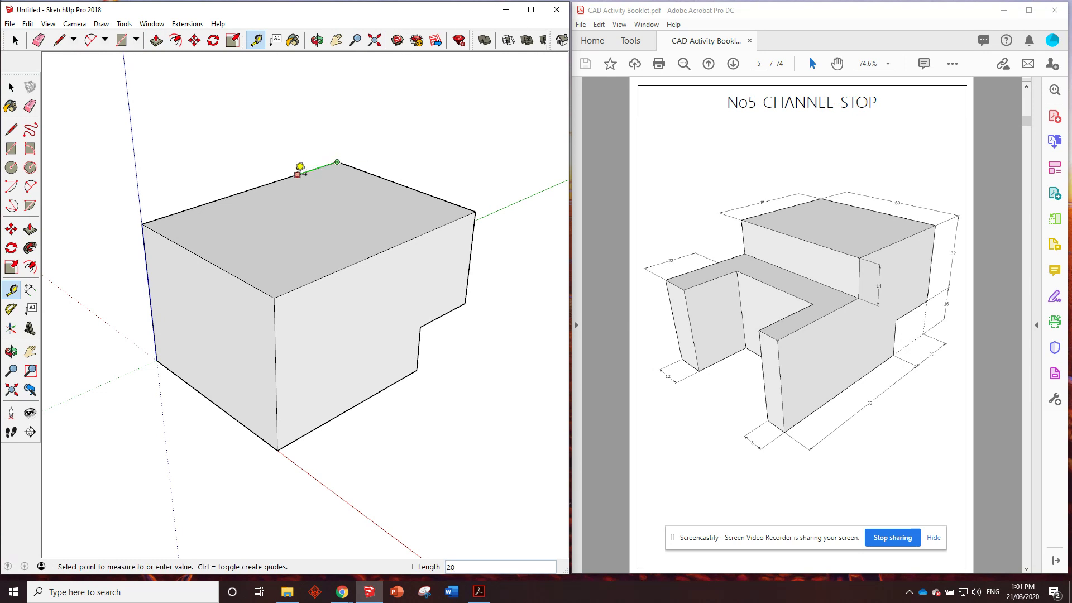
key(Return)
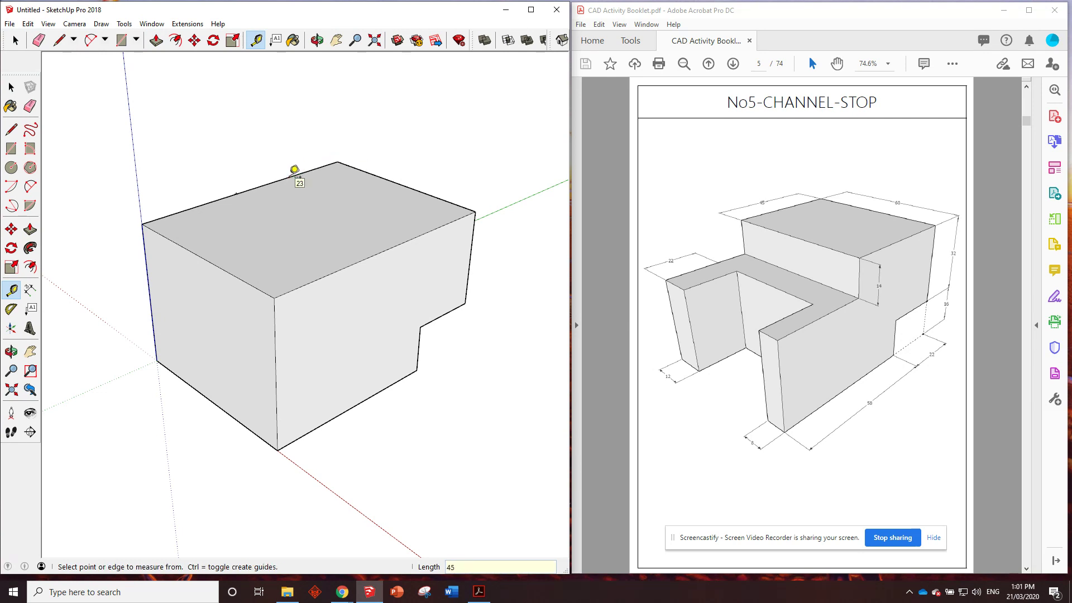
- Draw a line across the top face at the guide, splitting it in two
key(l)
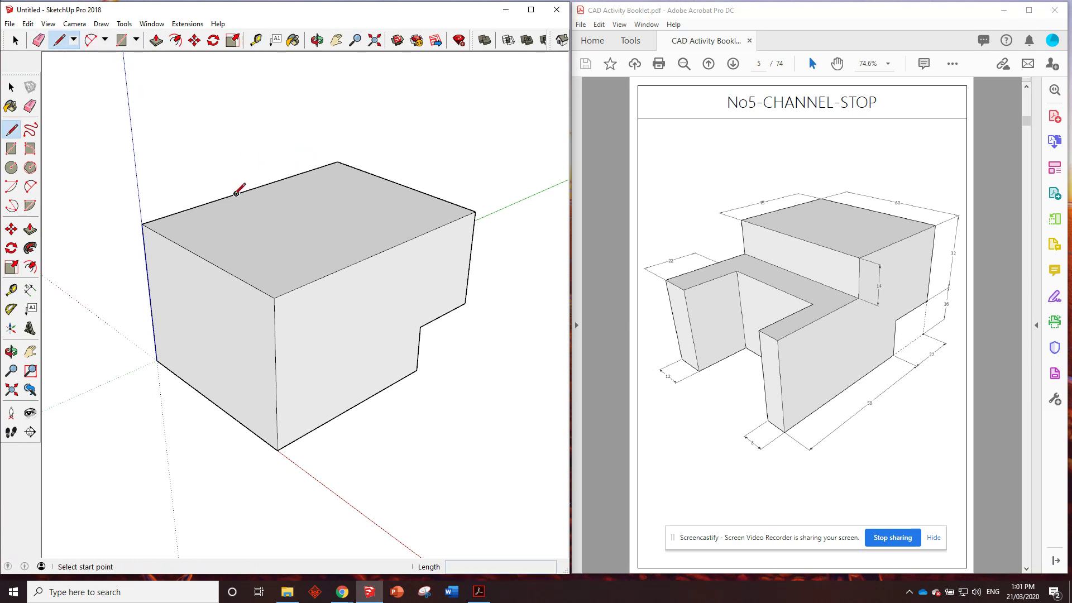
click(237, 193)
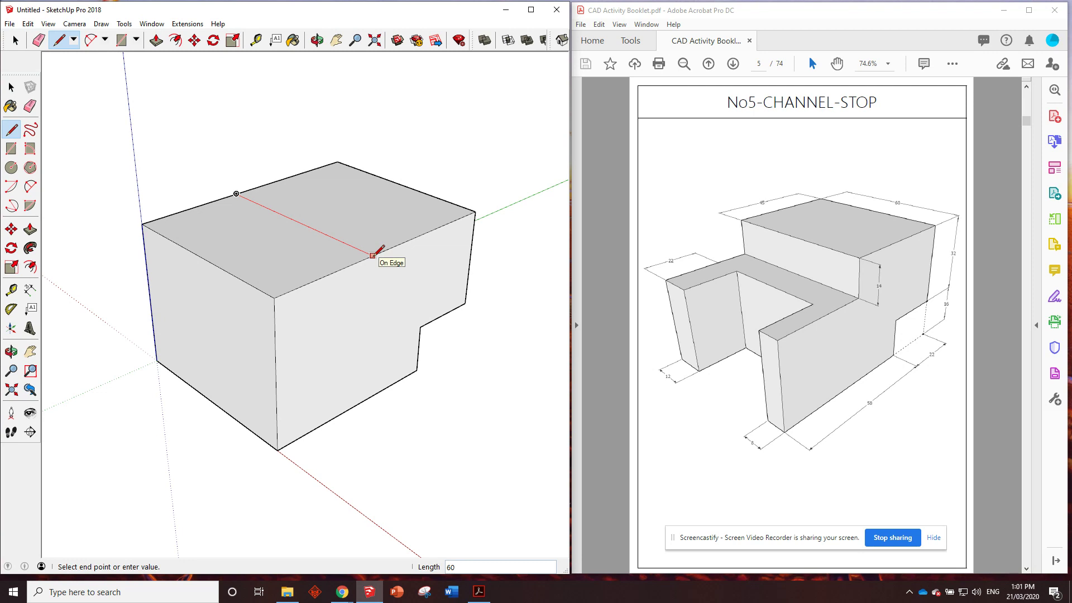
click(373, 255)
key(o)
mouse_move(343, 184)
mouse_down()
mouse_move(303, 120)
mouse_move(382, 106)
mouse_move(399, 184)
mouse_move(383, 208)
mouse_up()
key(l)
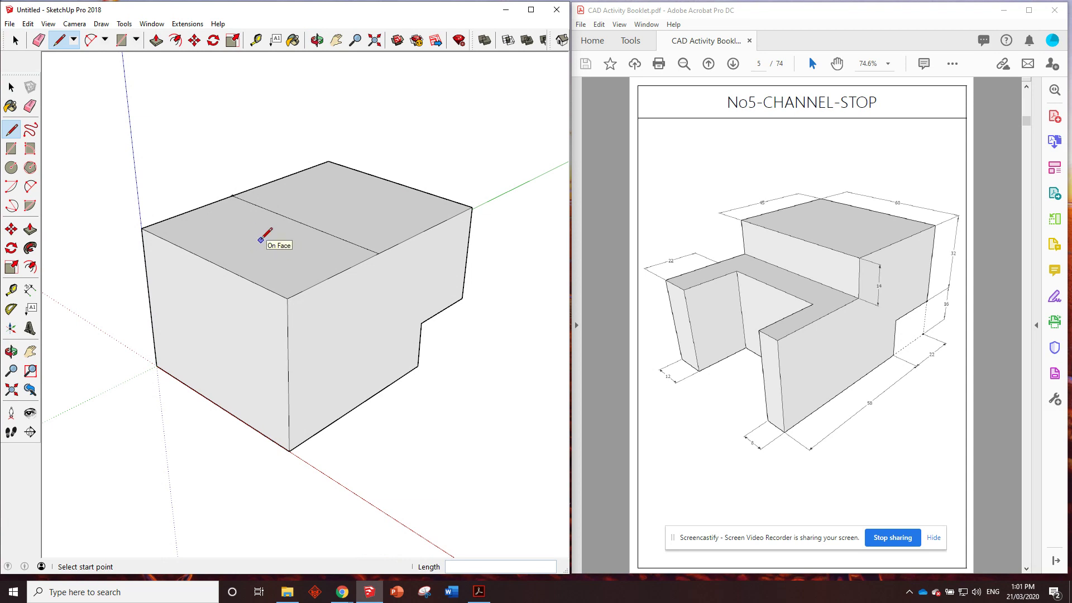
- Push the front section of the block's top down 14 to form the step
key(p)
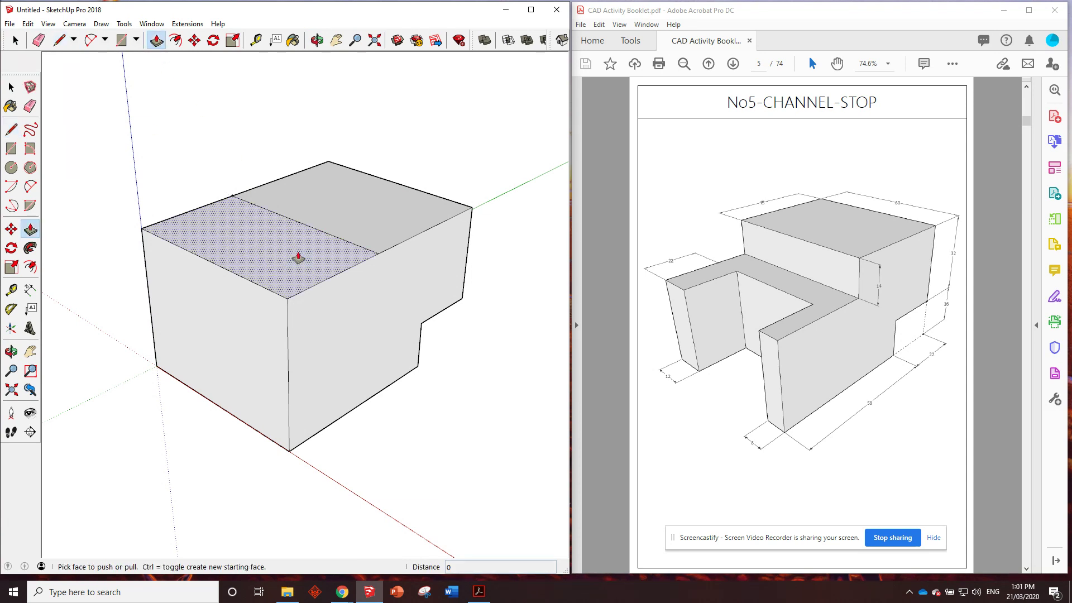
click(300, 257)
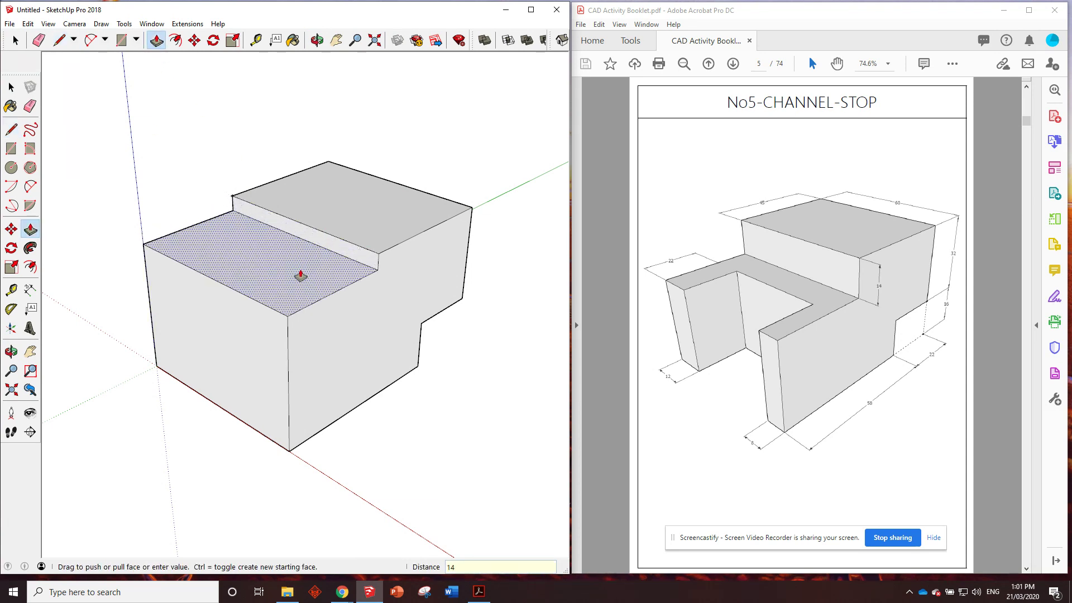
text(14)
key(Return)
mouse_move(302, 283)
middle_down()
mouse_move(297, 259)
mouse_move(302, 283)
middle_up()
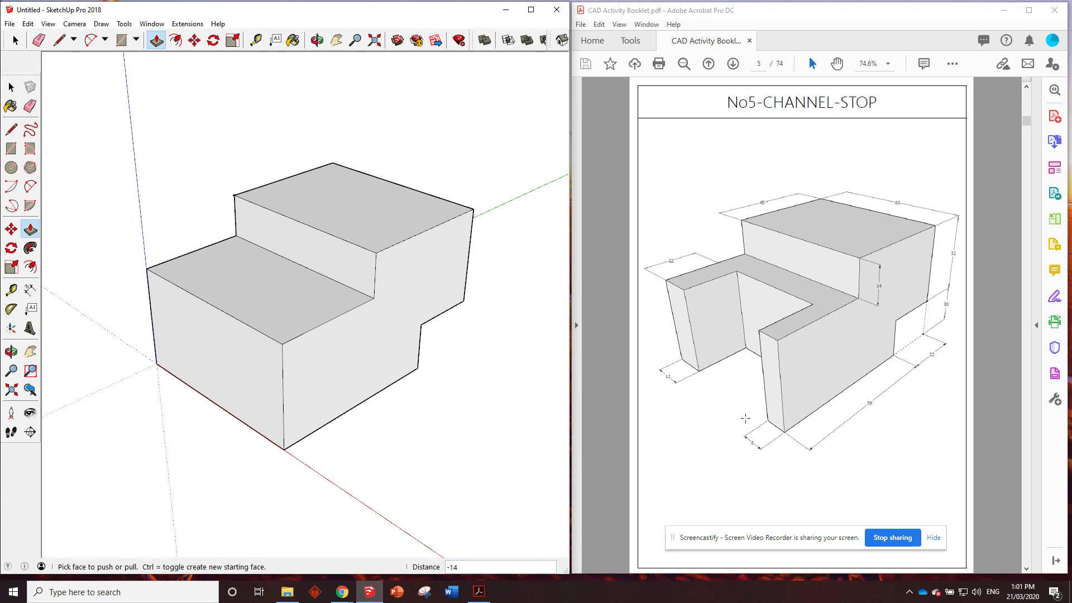
- Place Tape Measure guides from the block's two bottom corners along the bottom edges
click(256, 39)
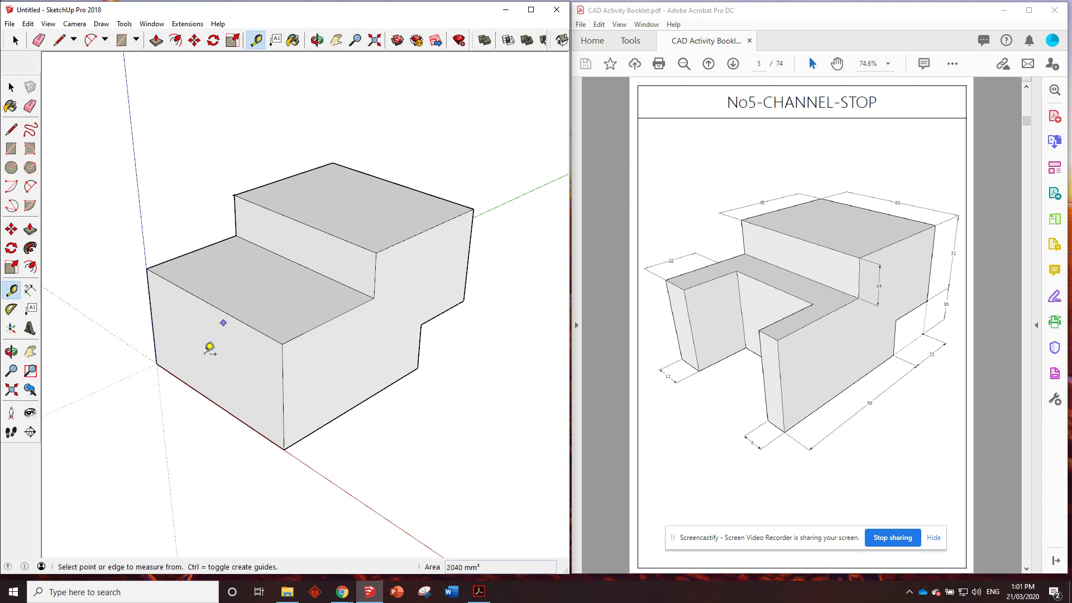
click(157, 364)
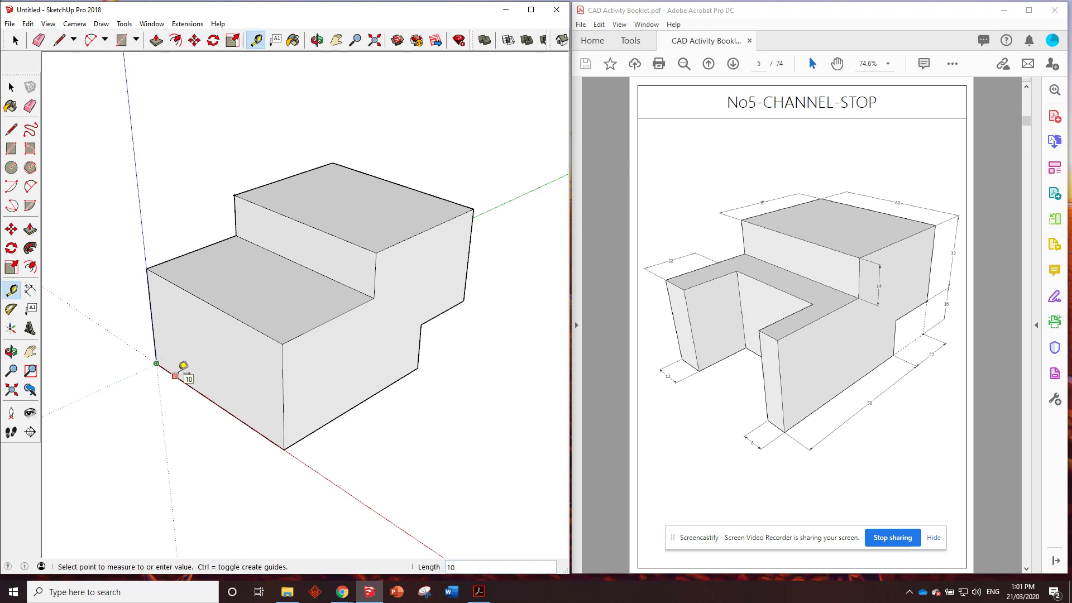
click(175, 376)
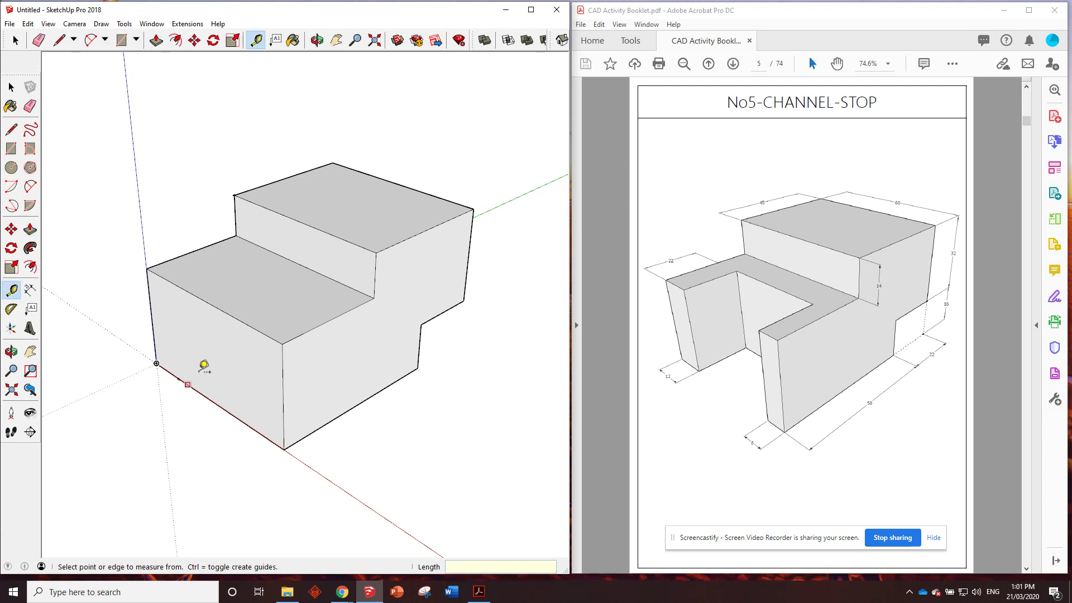
click(285, 449)
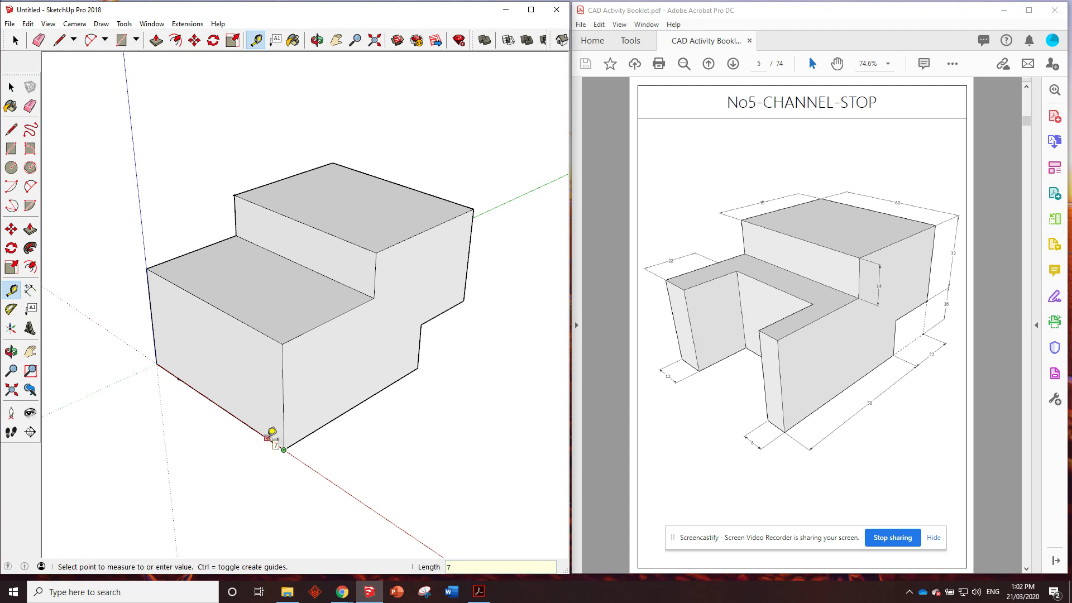
click(268, 438)
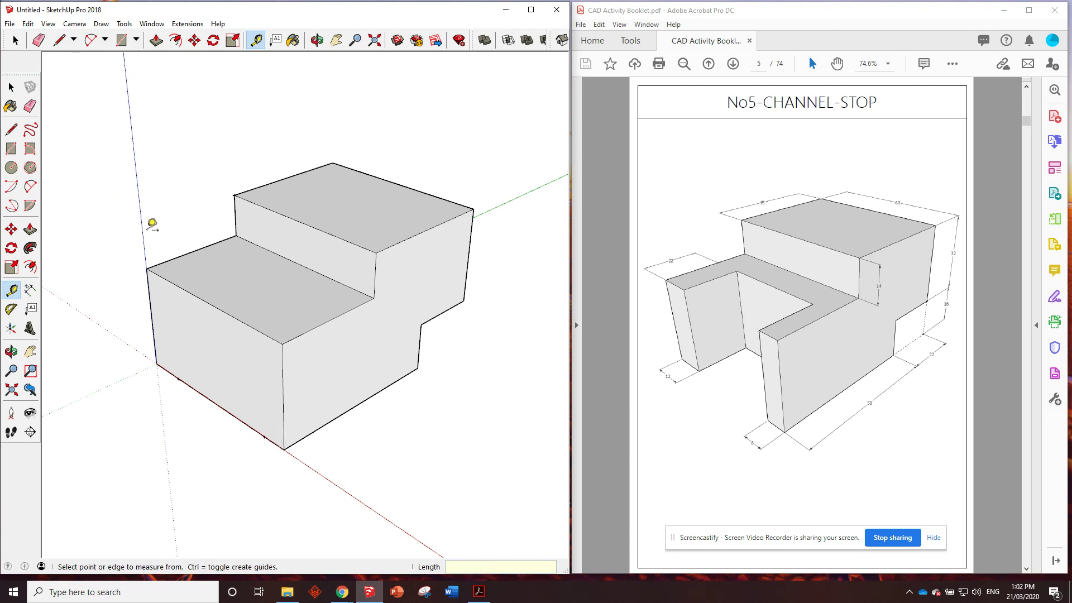
- Draw two vertical lines on the lower front face at the guides
click(60, 40)
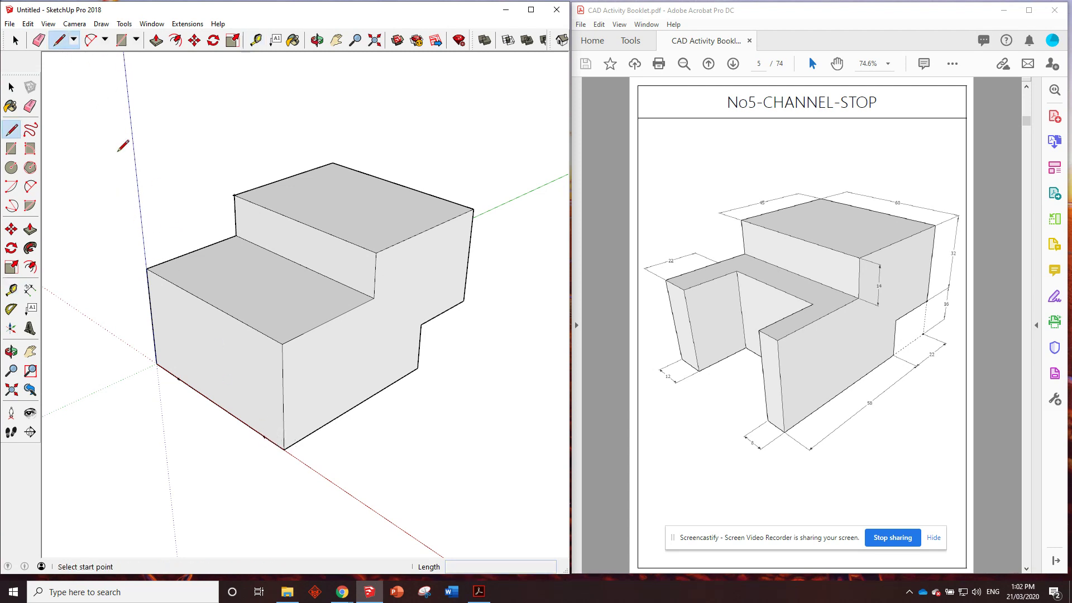
click(178, 379)
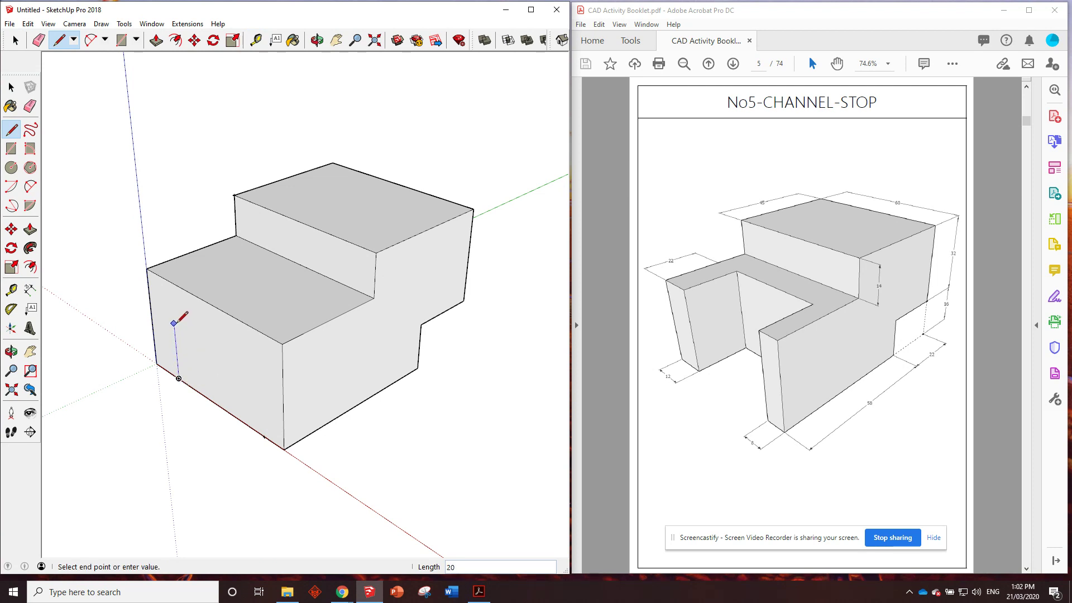
click(170, 282)
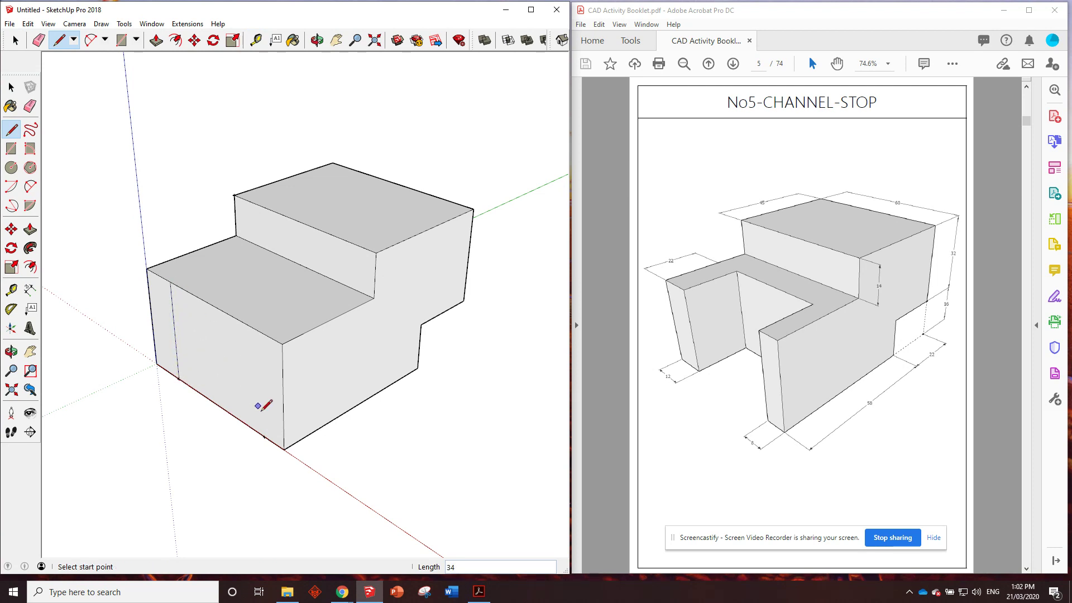
click(264, 437)
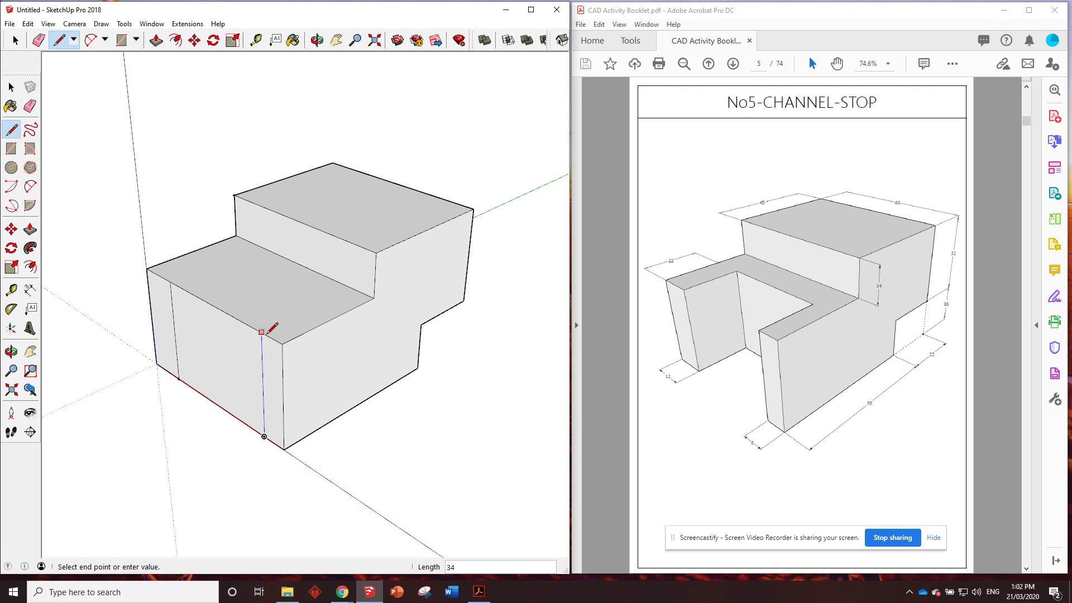
click(262, 332)
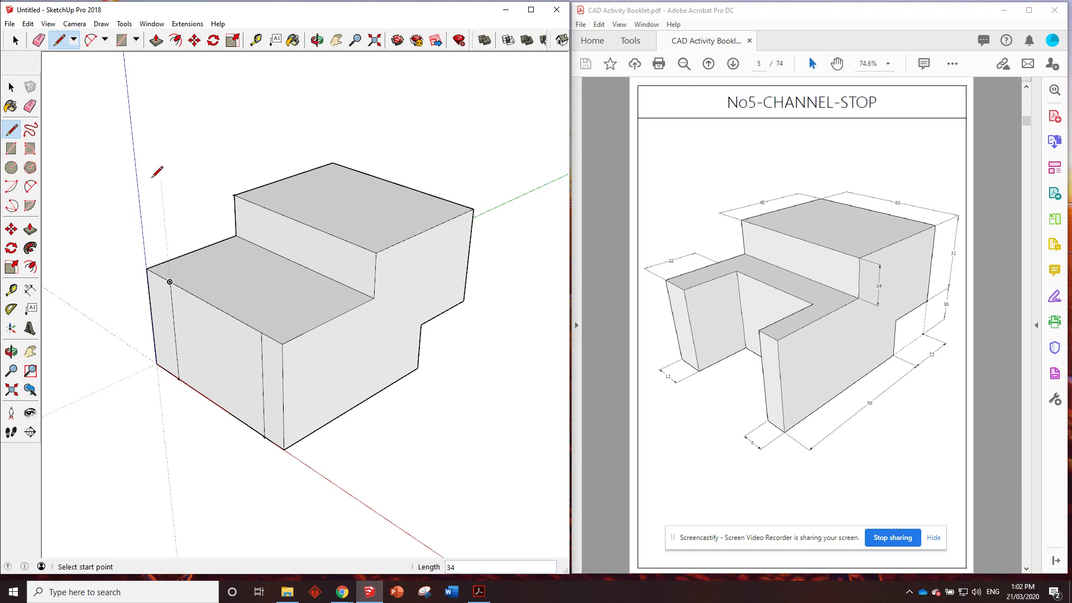
click(156, 40)
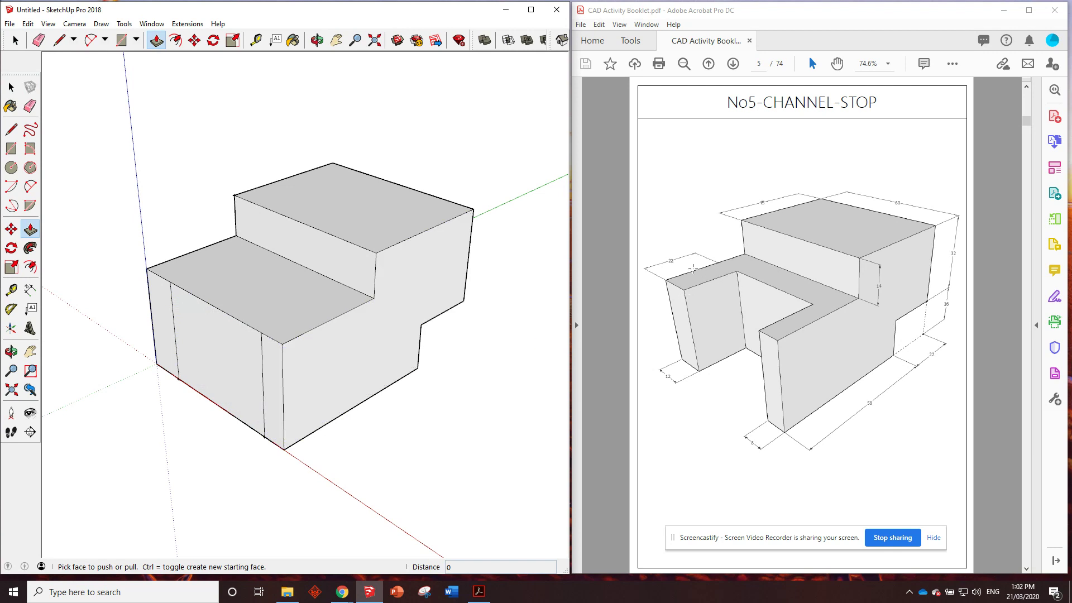
- Push the middle front panel 22 inward to cut the channel, then delete the guides
click(207, 345)
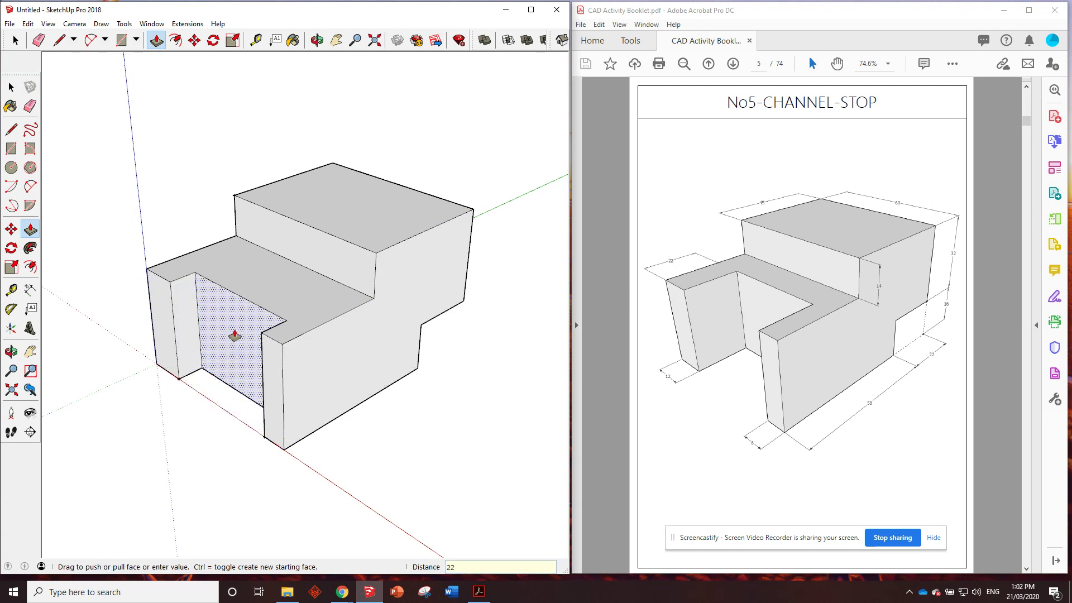
key(Return)
mouse_move(311, 215)
middle_down()
mouse_move(264, 241)
mouse_move(445, 235)
mouse_move(228, 269)
middle_up()
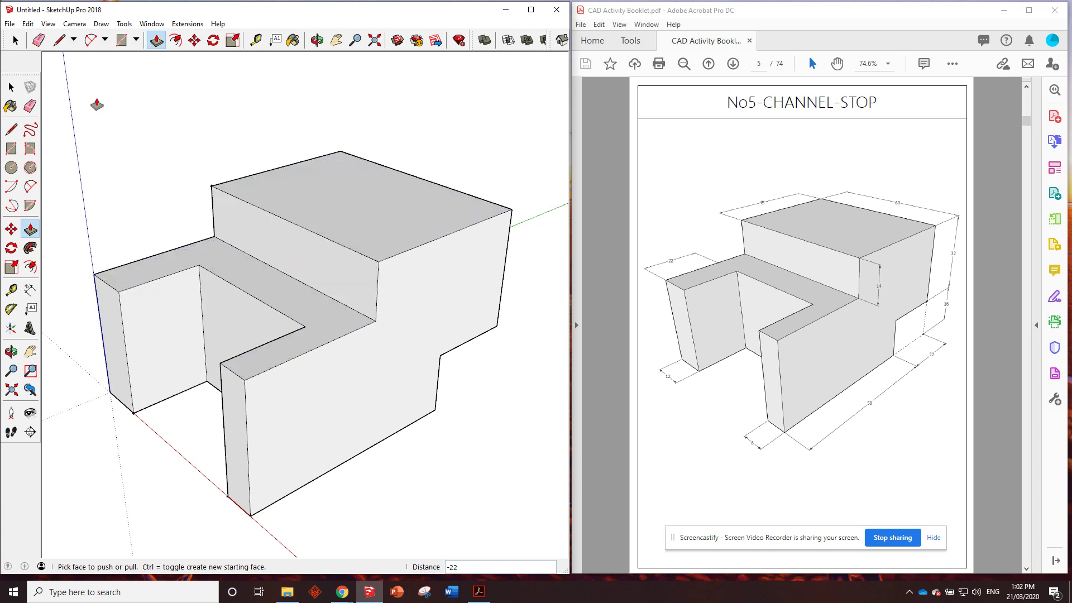
click(27, 23)
click(81, 127)
- Use File > Save As to store the model as No5-CHANNEL-STOP
click(10, 25)
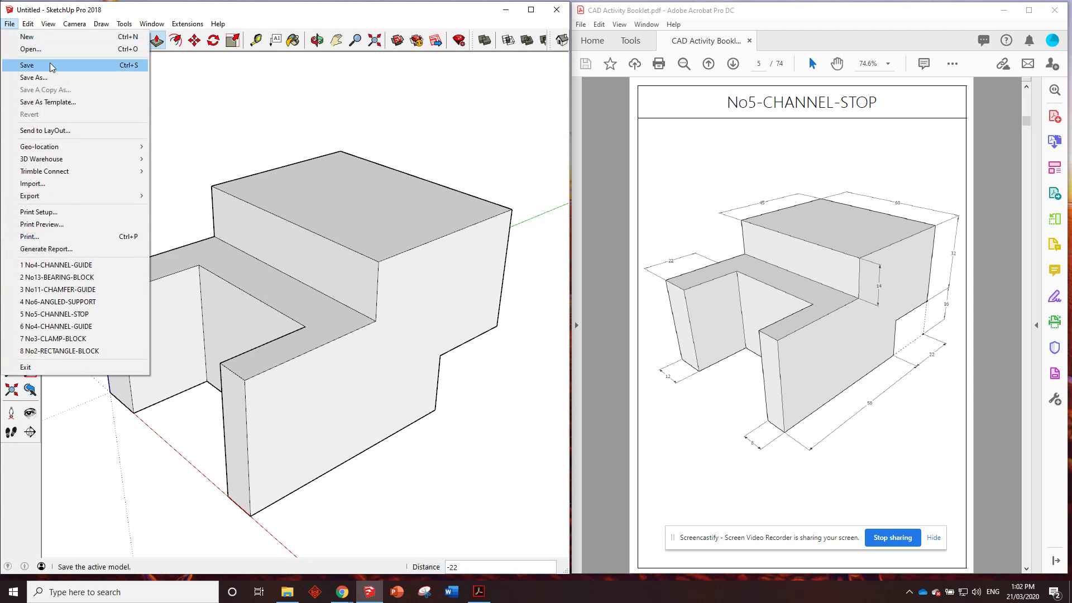
click(50, 64)
text(No5-CHANNEL-STOP)
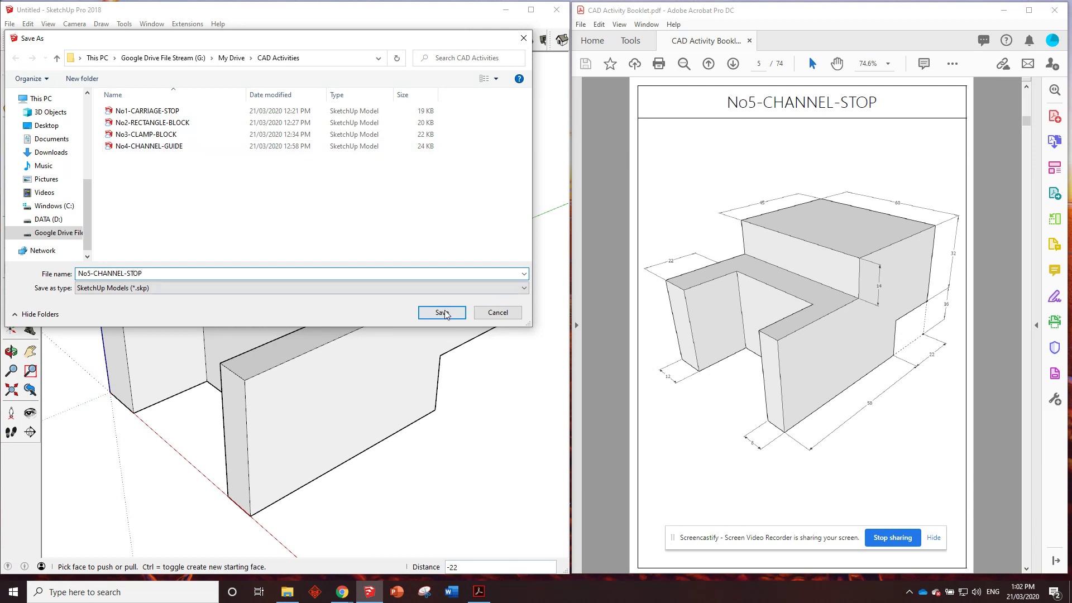
click(442, 312)
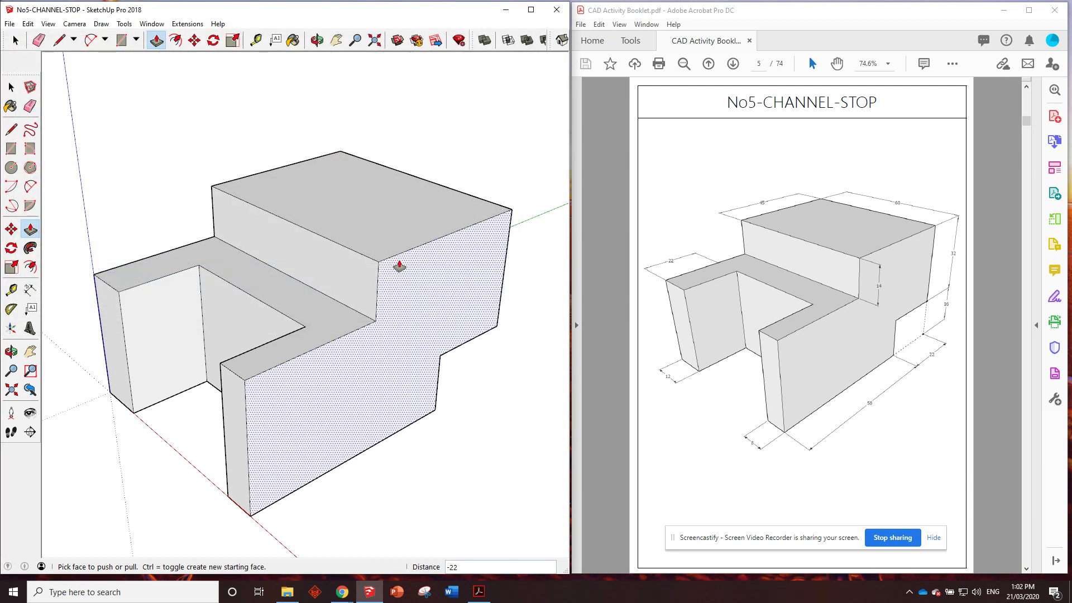
- Start a new empty model and scroll the booklet to the No6-ANGLED-SUPPORT page
click(9, 24)
click(27, 37)
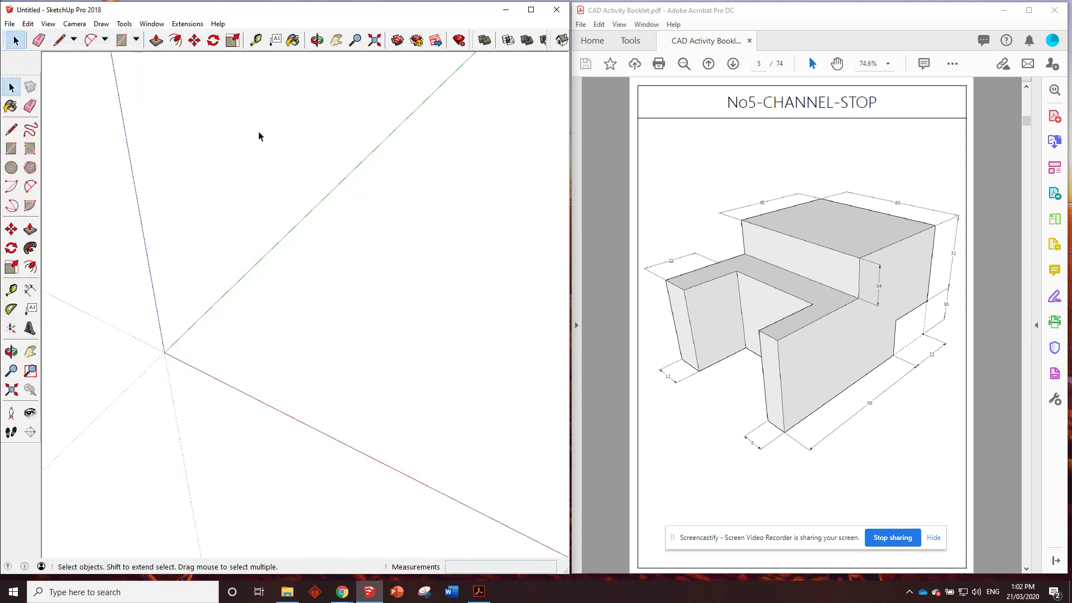
scroll(667, 180, down, 1)
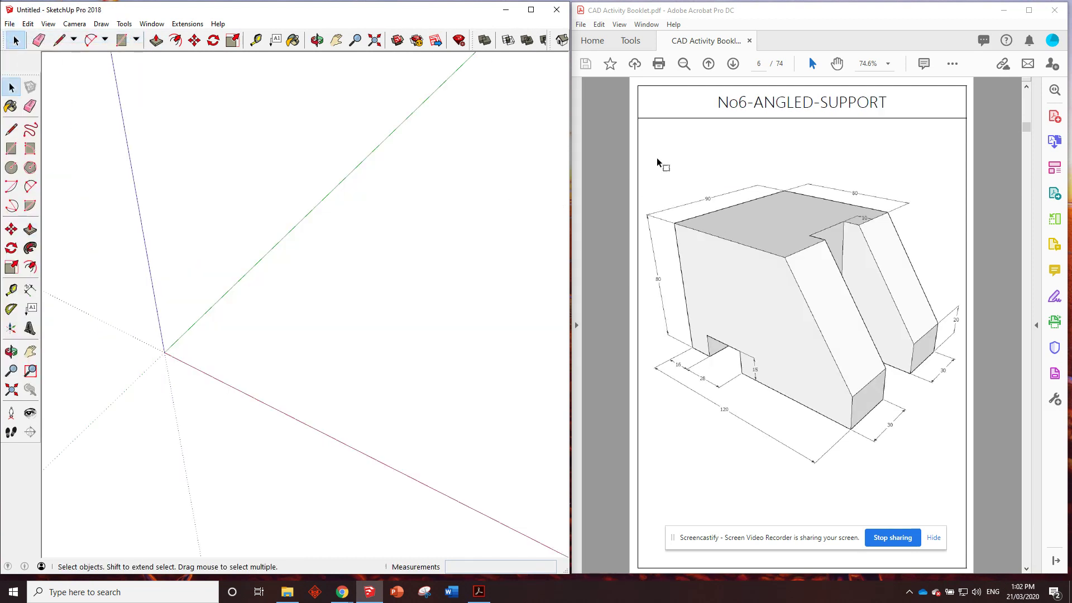